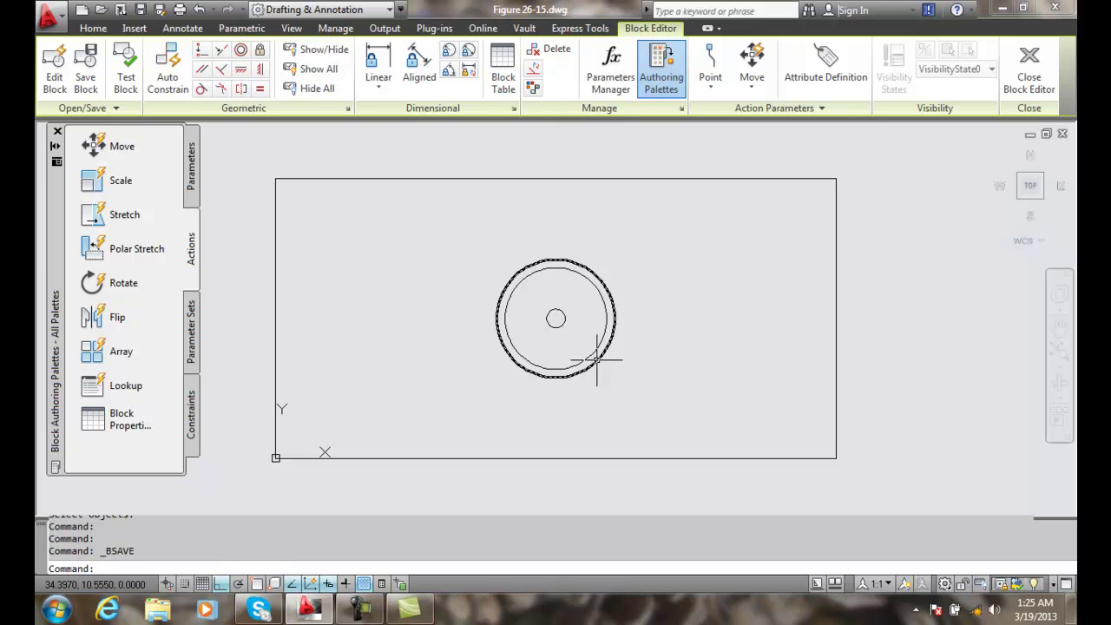
# - Start a Linear parameter with its base location set to Midpoint
pyautogui.click(190, 154)
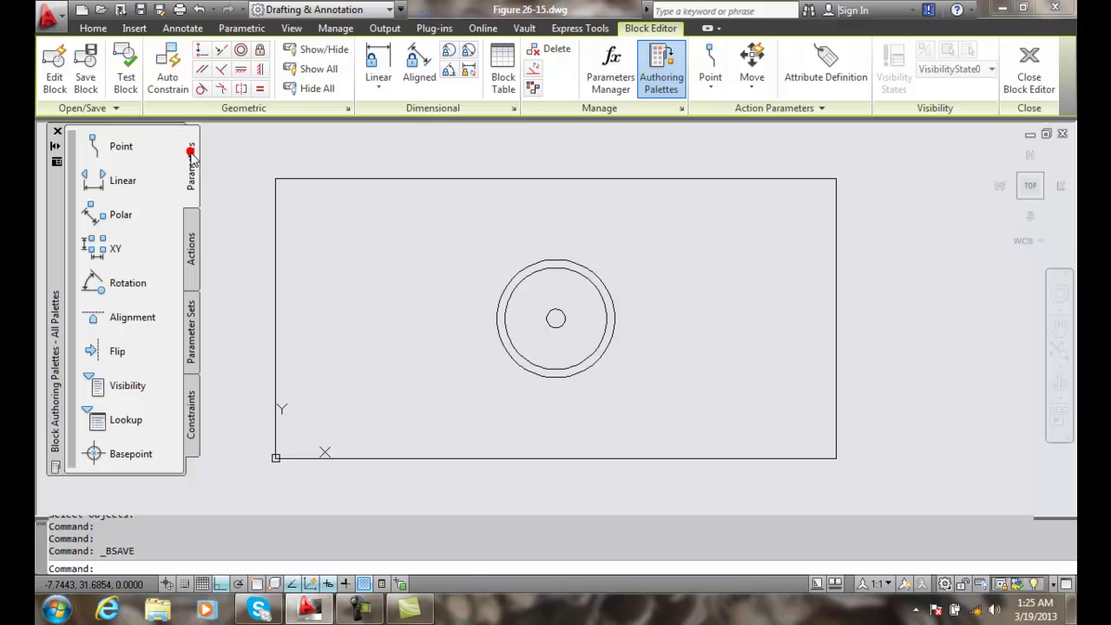
pyautogui.click(125, 182)
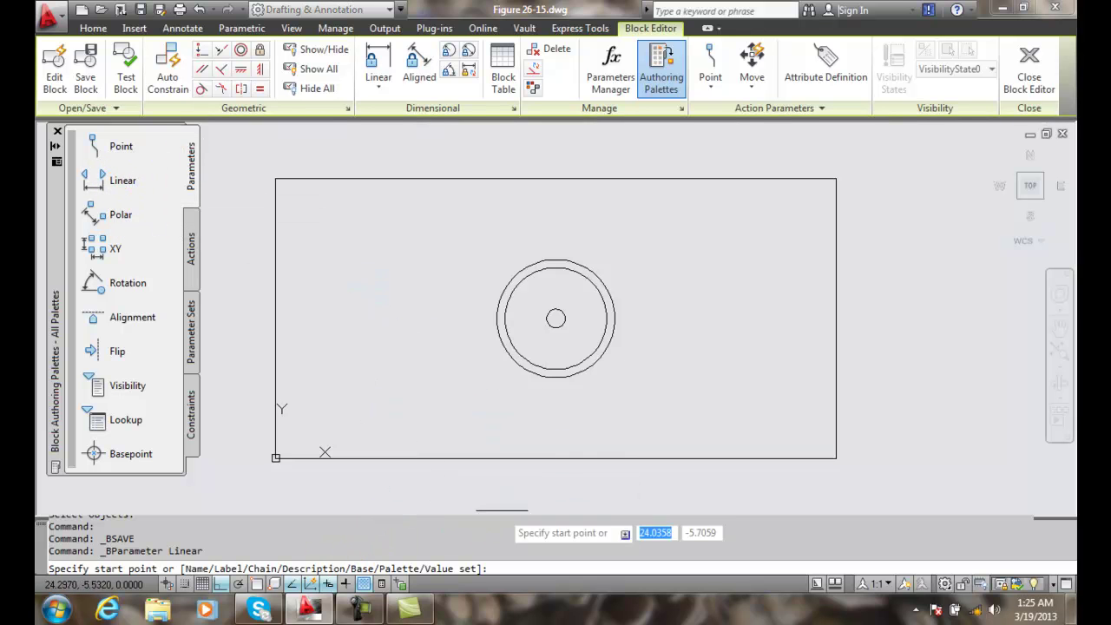
pyautogui.write('B')
pyautogui.press('Return')
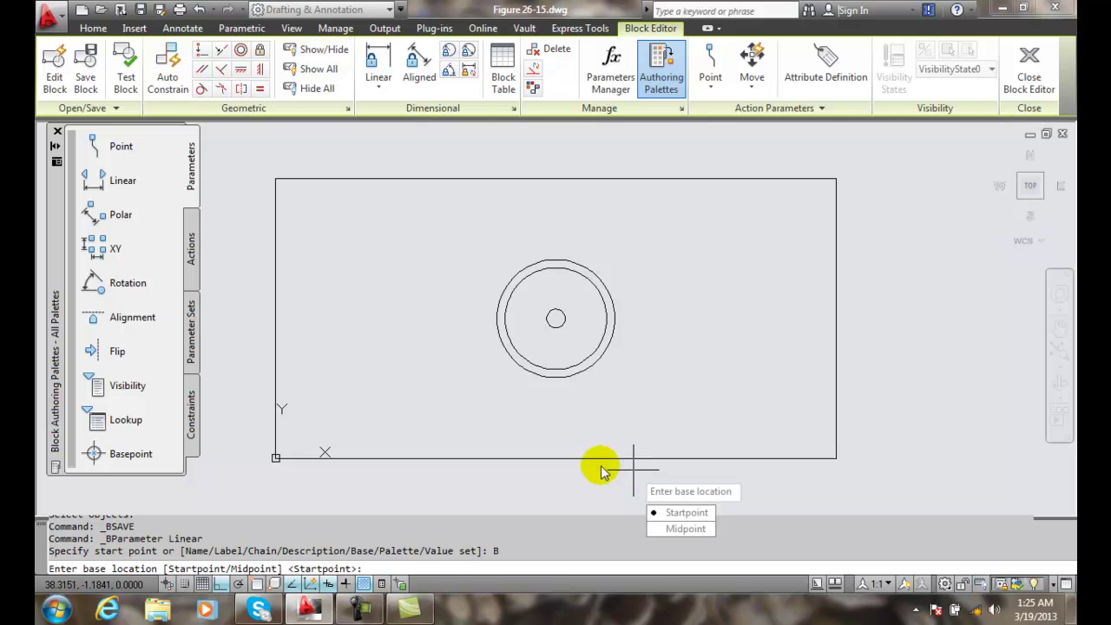
pyautogui.write('M')
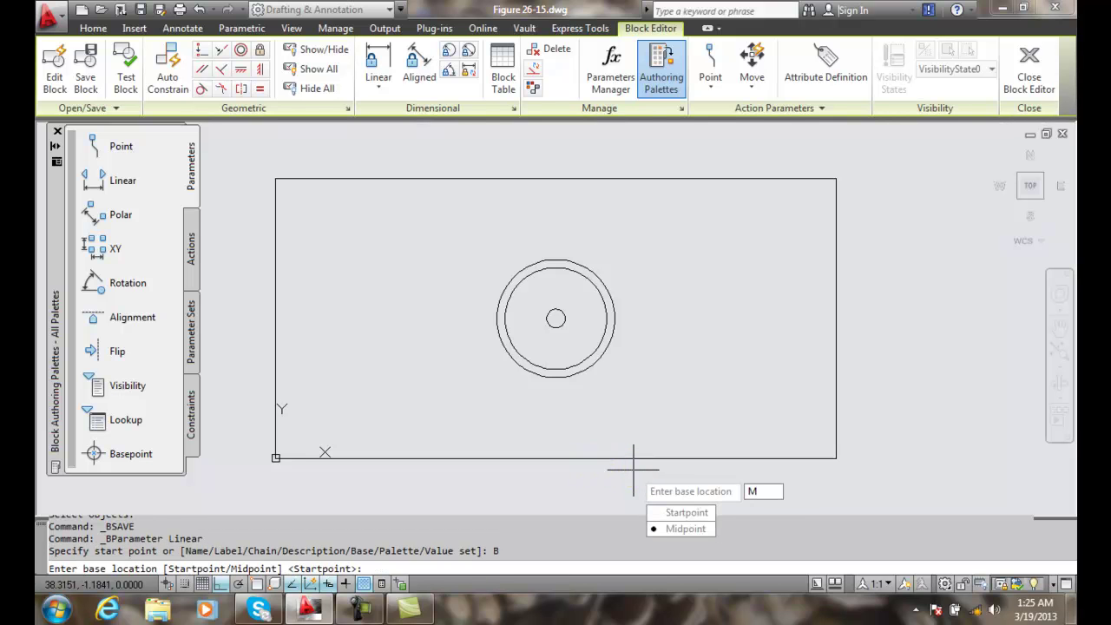
pyautogui.press('Return')
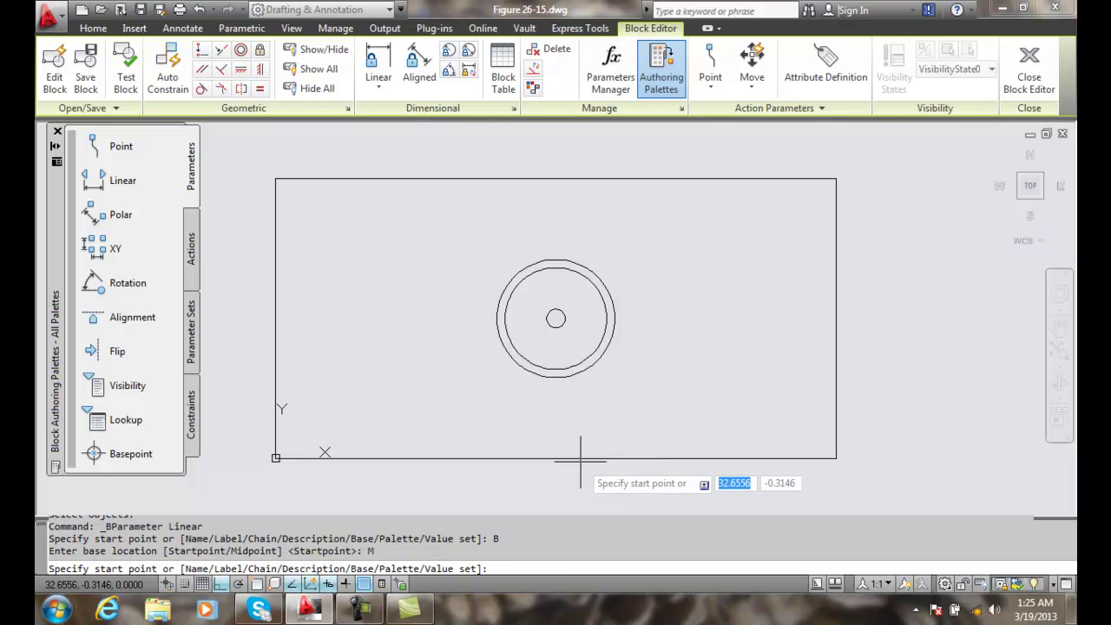
# - Span the parameter from the outer circle's left quadrant to its right quadrant, with the label above
pyautogui.keyDown('shift'); pyautogui.rightClick(437, 318); pyautogui.keyUp('shift')
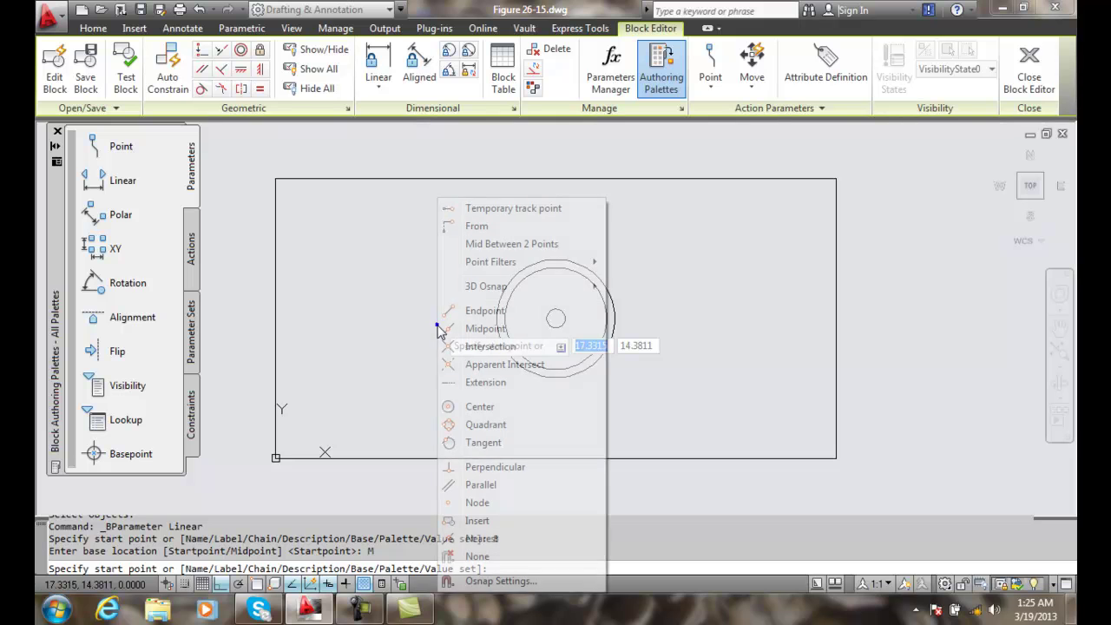
pyautogui.click(460, 425)
pyautogui.click(496, 319)
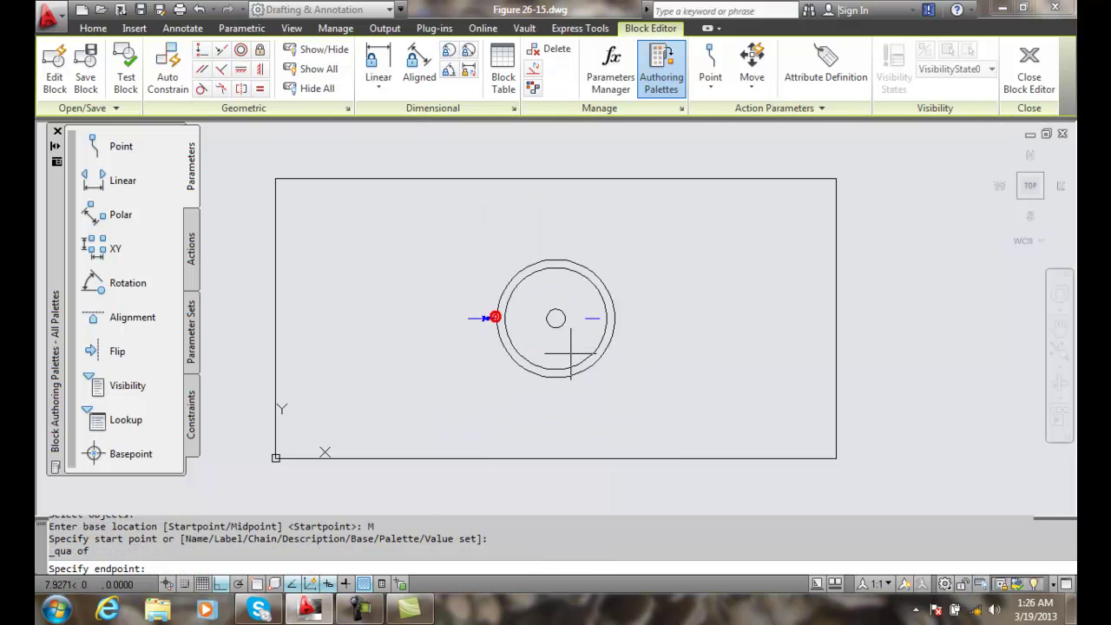
pyautogui.keyDown('shift'); pyautogui.rightClick(658, 345); pyautogui.keyUp('shift')
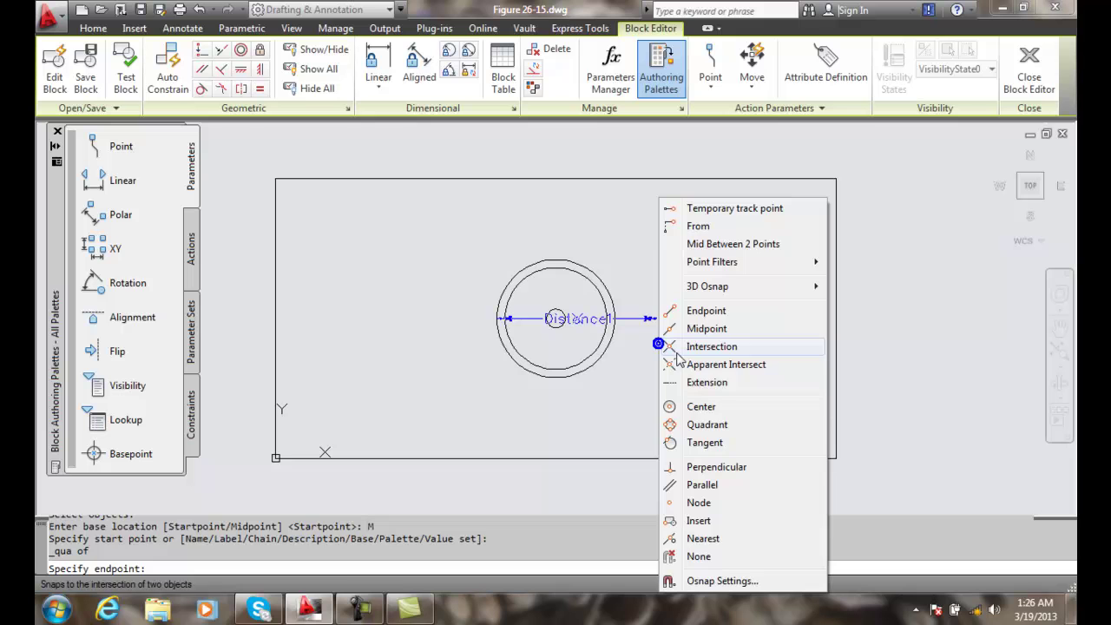
pyautogui.click(686, 425)
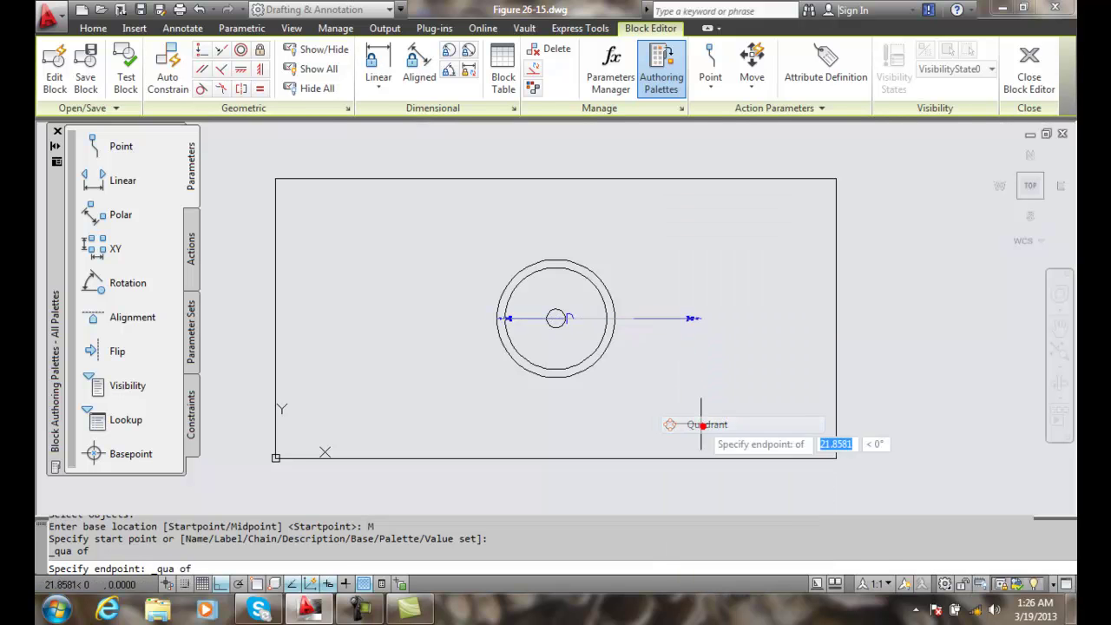
pyautogui.click(617, 318)
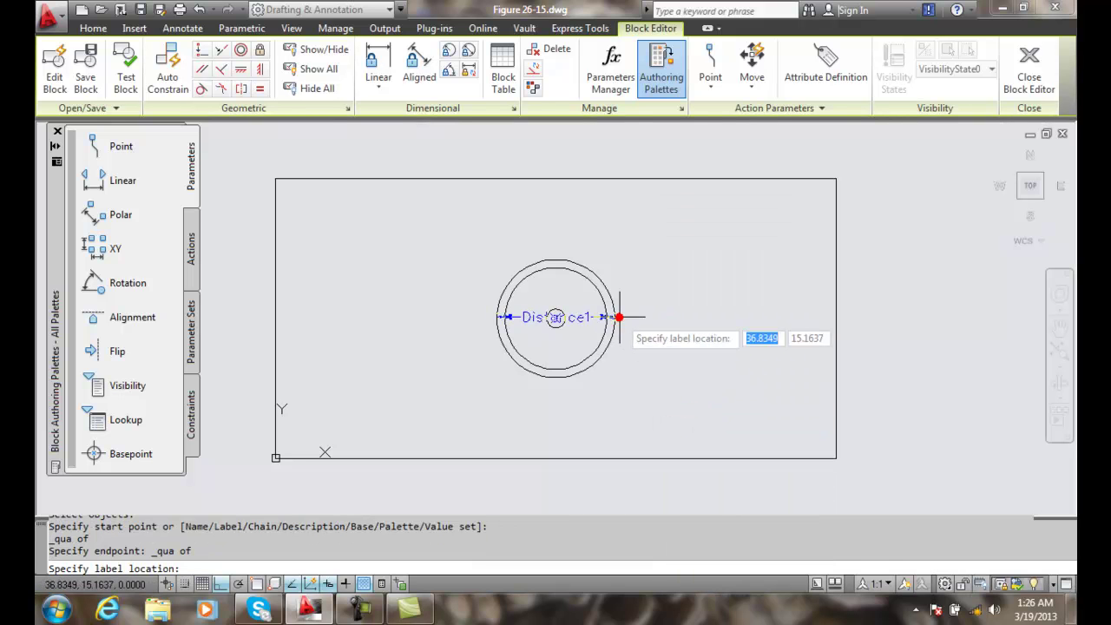
pyautogui.click(601, 236)
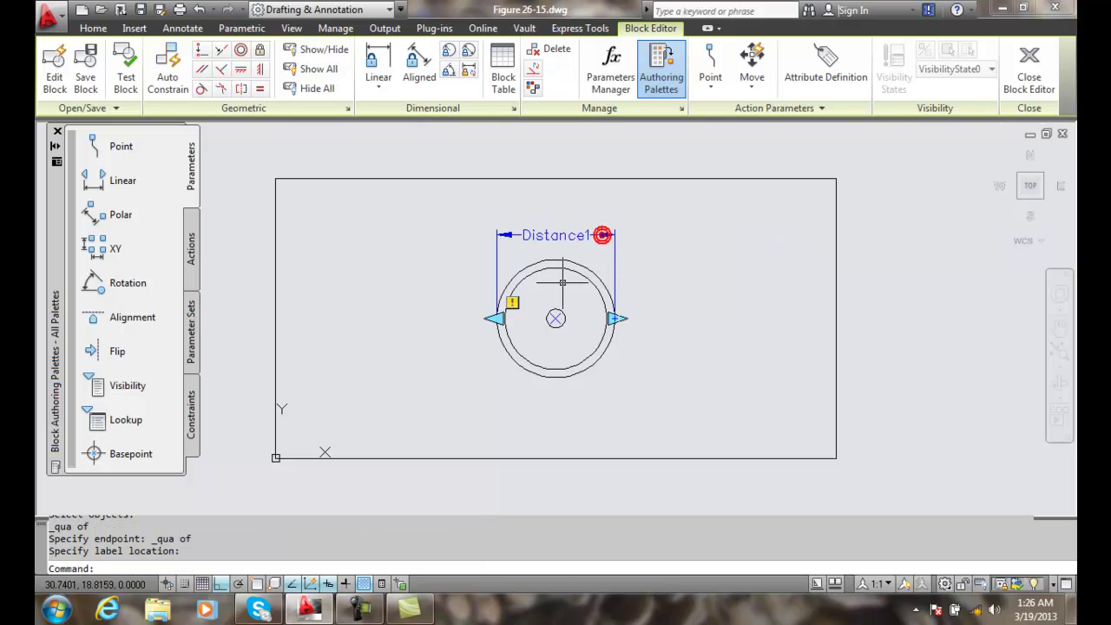
pyautogui.click(558, 235)
# - Change the Distance1 parameter's Distance name to 'SINK LENGTH' in Properties
pyautogui.rightClick(565, 236)
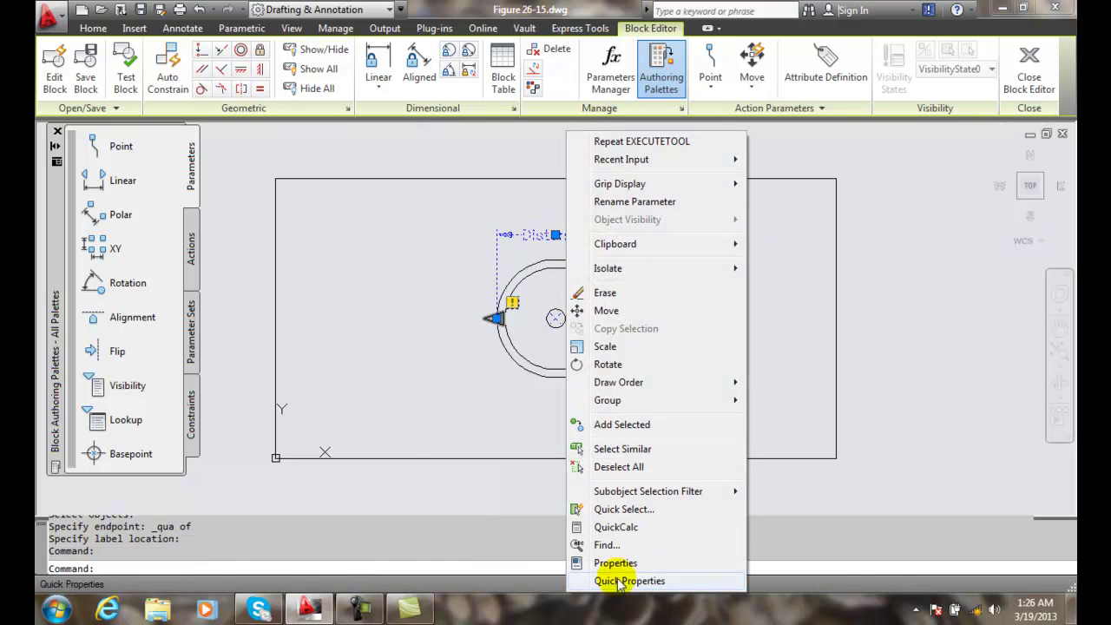
pyautogui.click(608, 563)
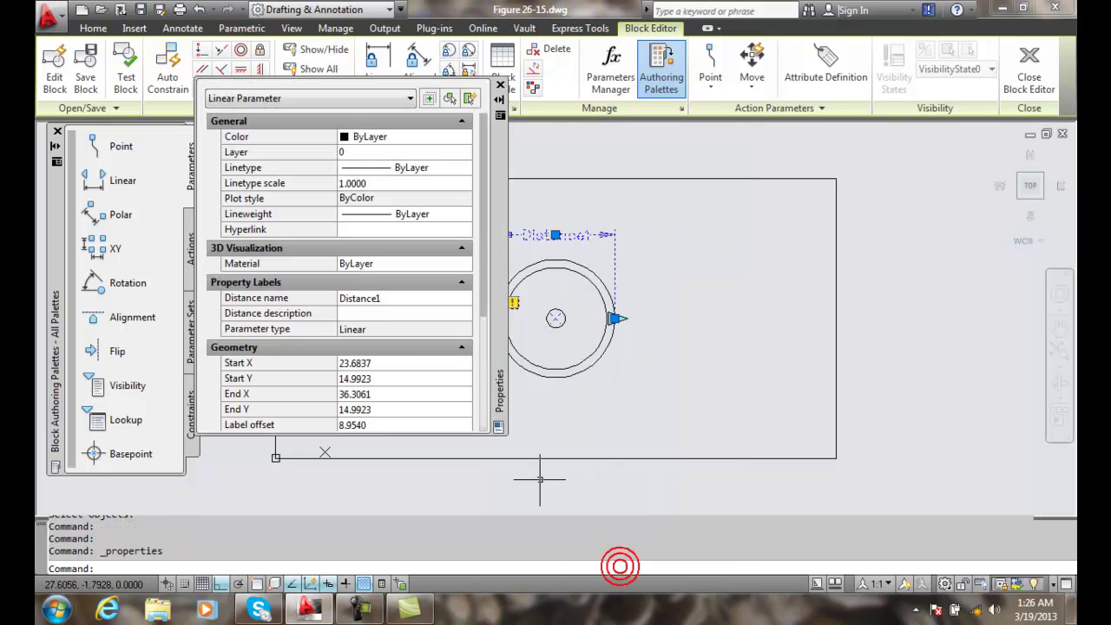
pyautogui.click(390, 298)
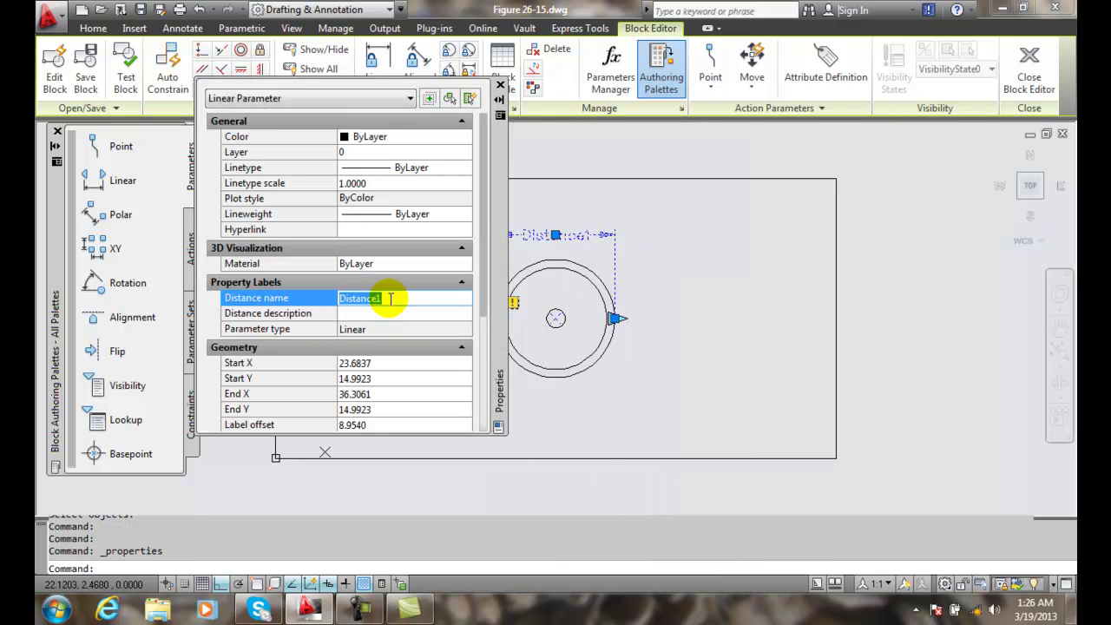
pyautogui.write('SINK LENG')
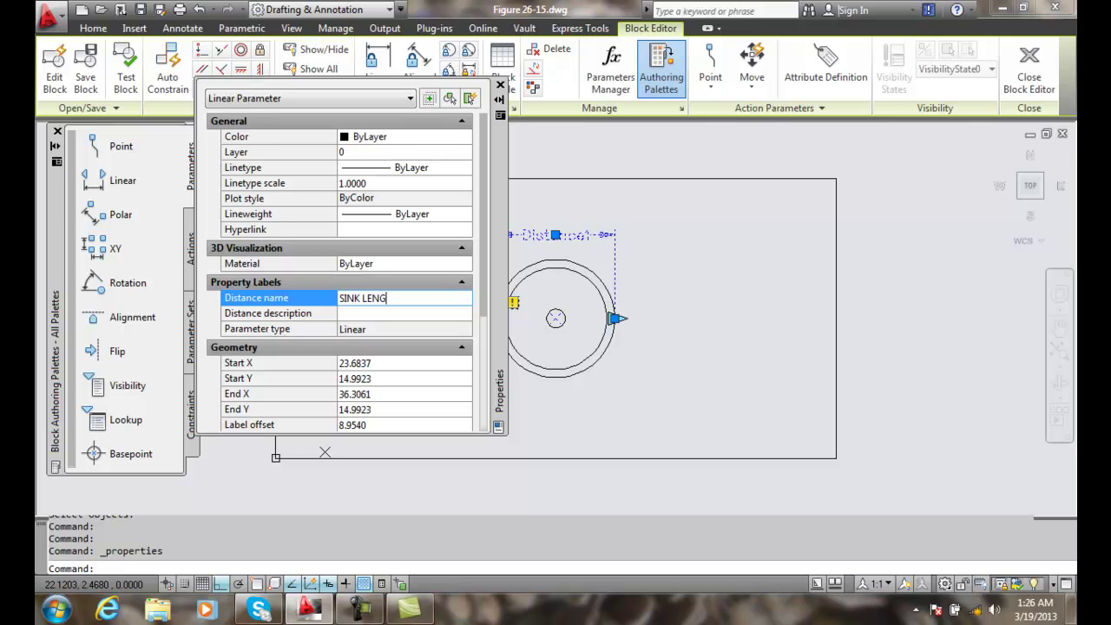
pyautogui.write('TH')
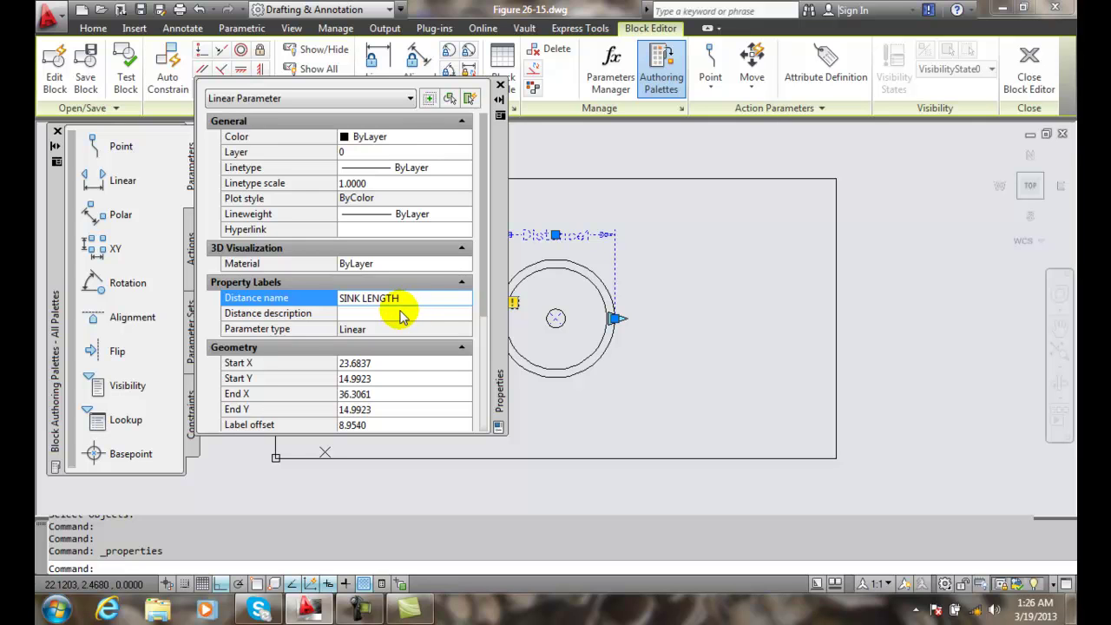
pyautogui.click(399, 313)
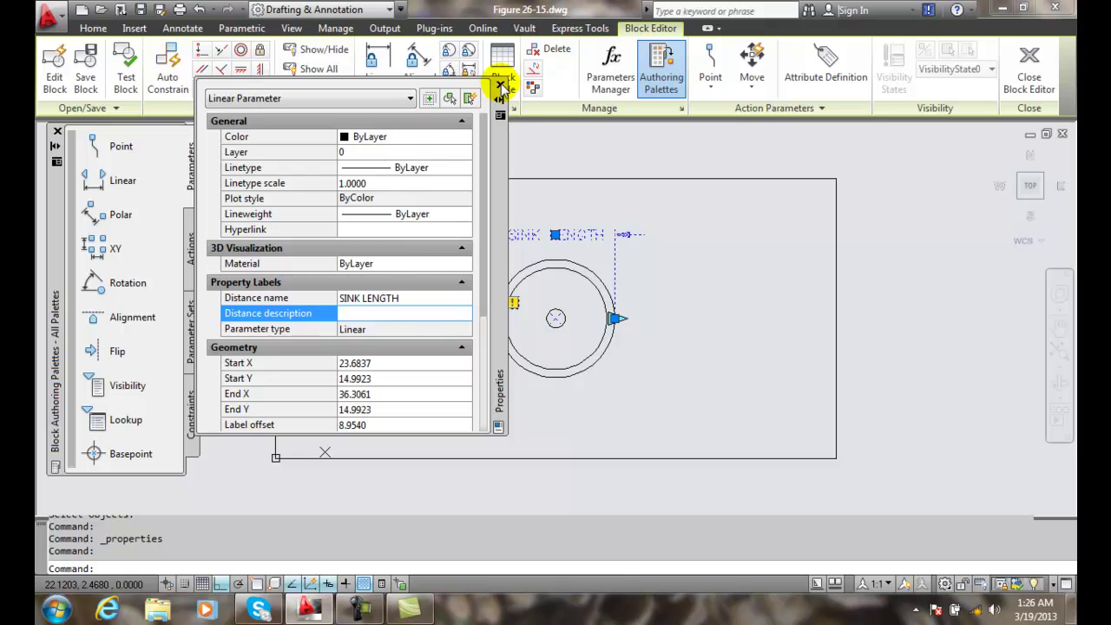
pyautogui.click(500, 84)
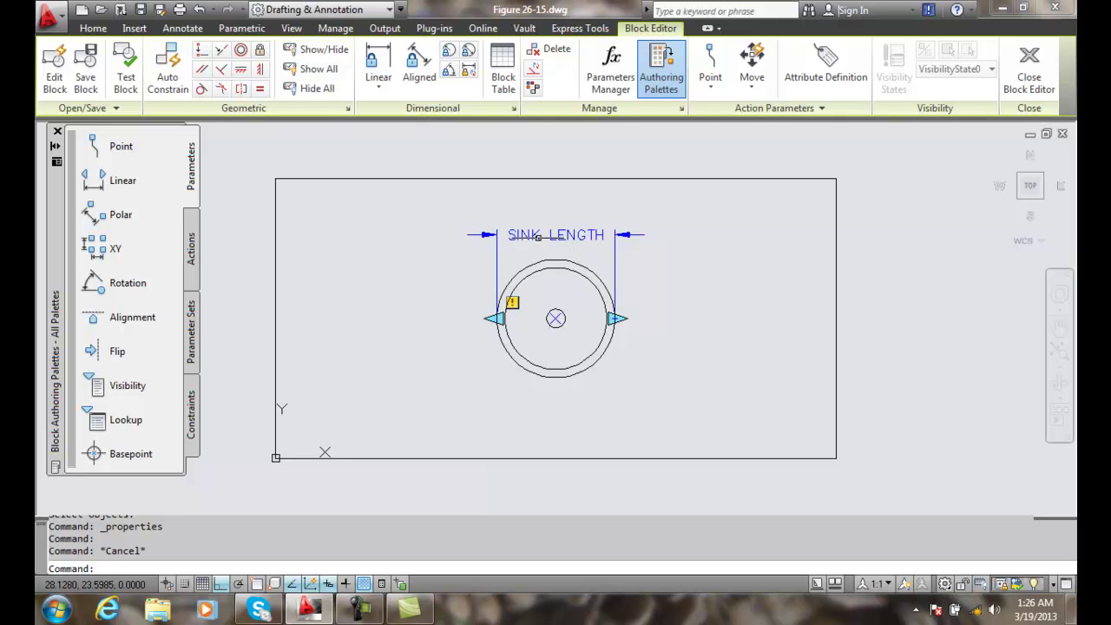
# - Attach a Scale action to SINK LENGTH acting on the inner and outer circles
pyautogui.click(193, 247)
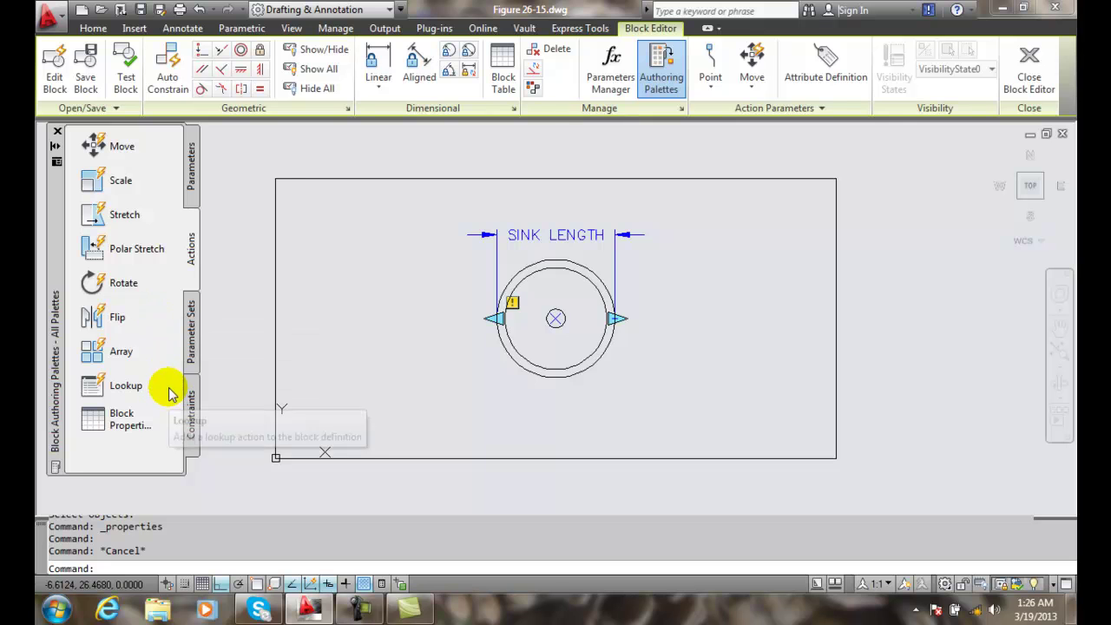
pyautogui.click(119, 180)
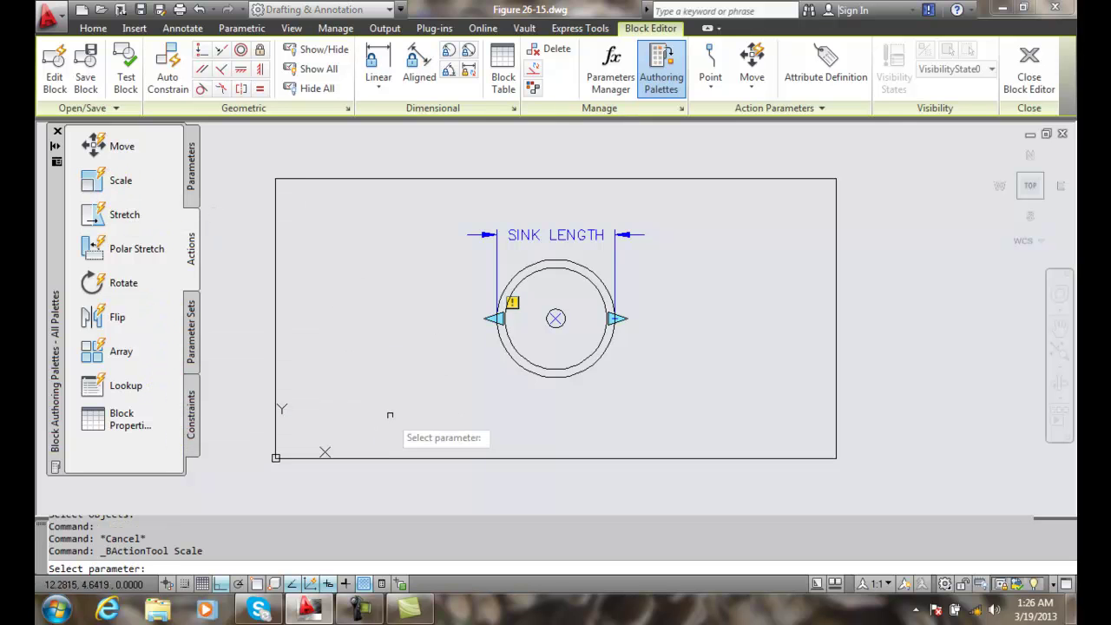
pyautogui.click(582, 233)
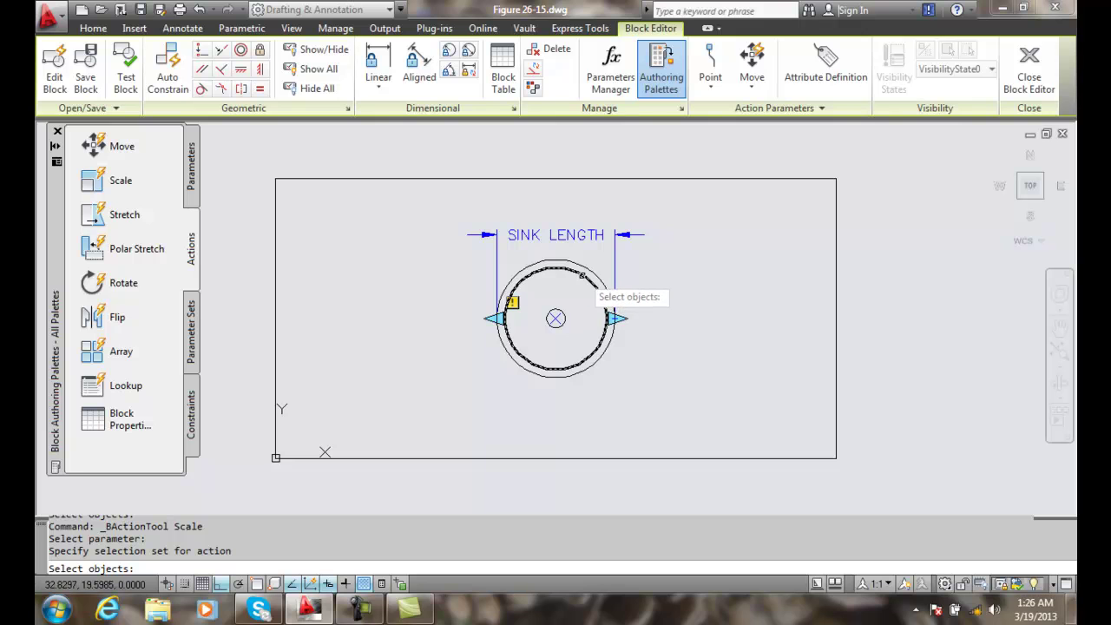
pyautogui.click(583, 275)
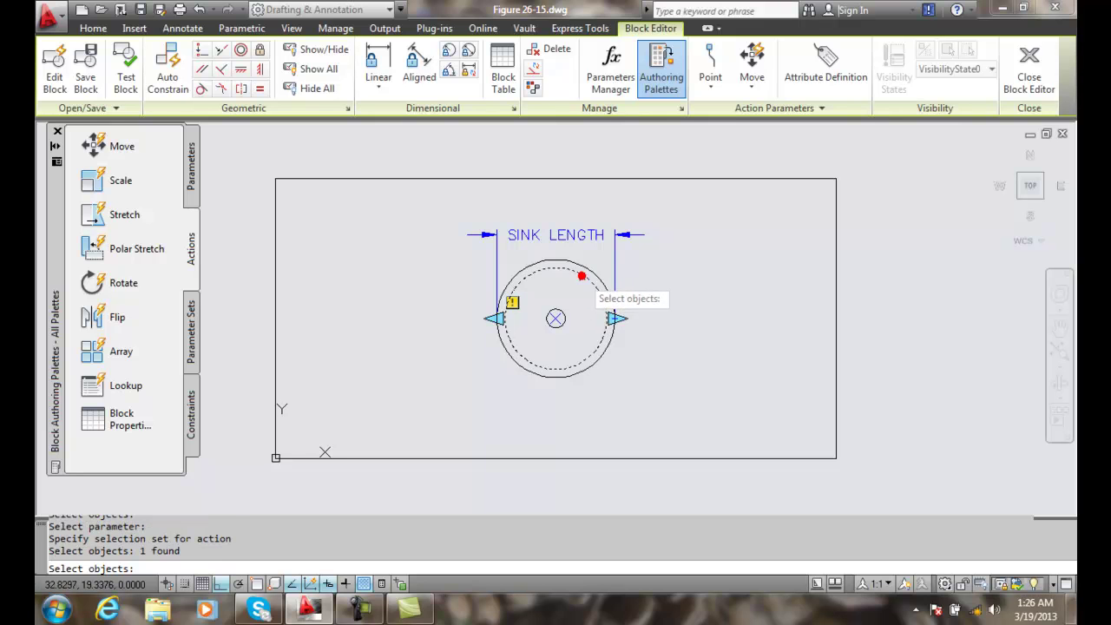
pyautogui.click(593, 272)
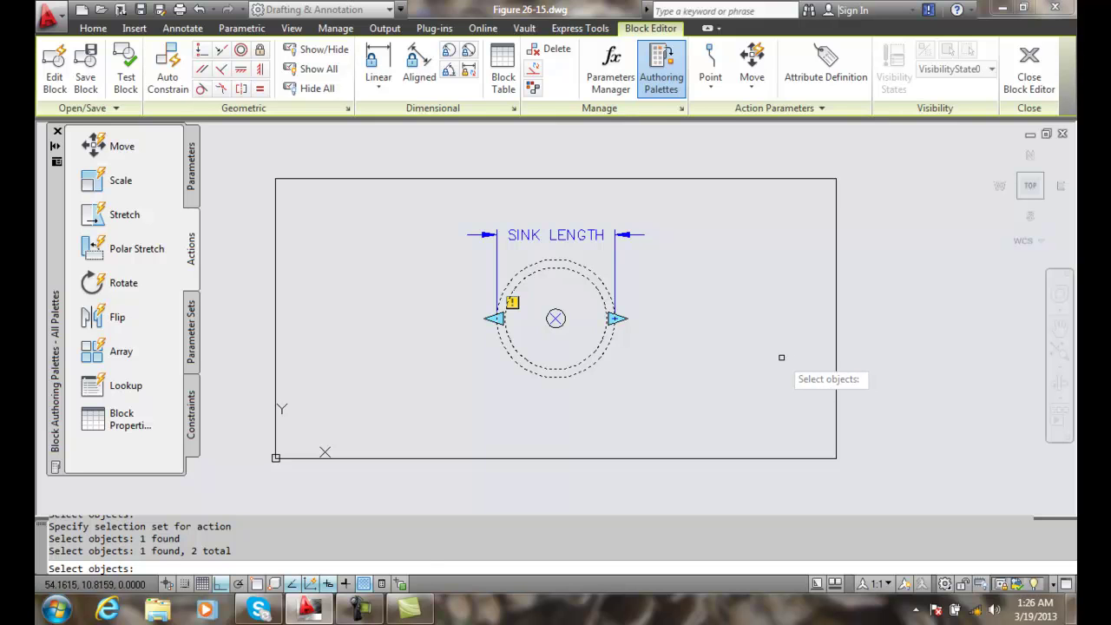
pyautogui.press('Return')
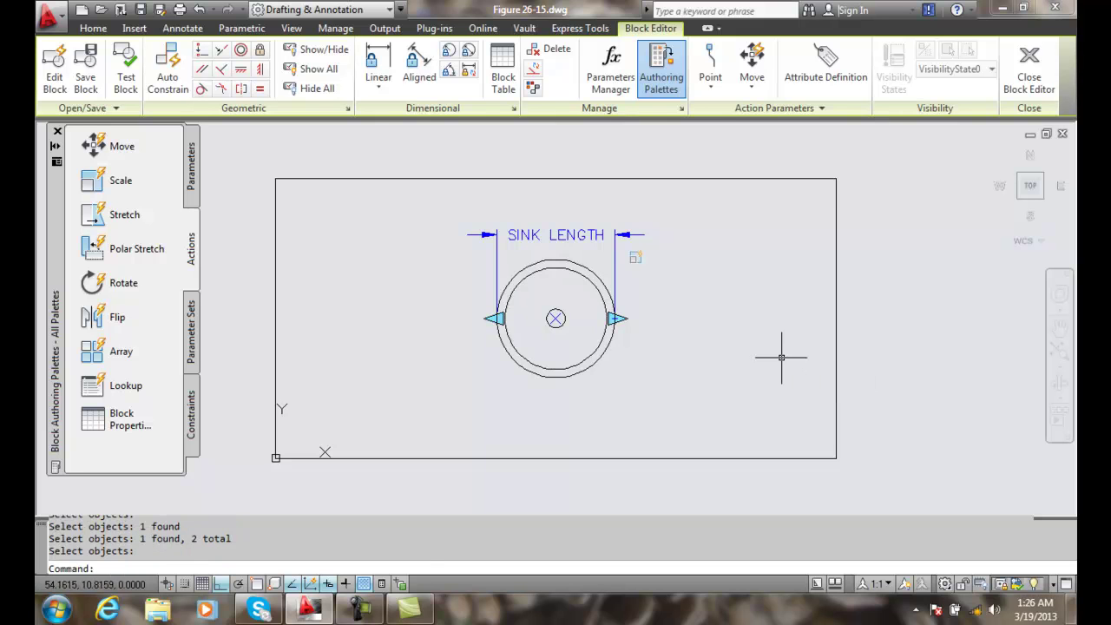
# - Select the Scale action icon beside SINK LENGTH and bring up its shortcut menu
pyautogui.rightClick(637, 261)
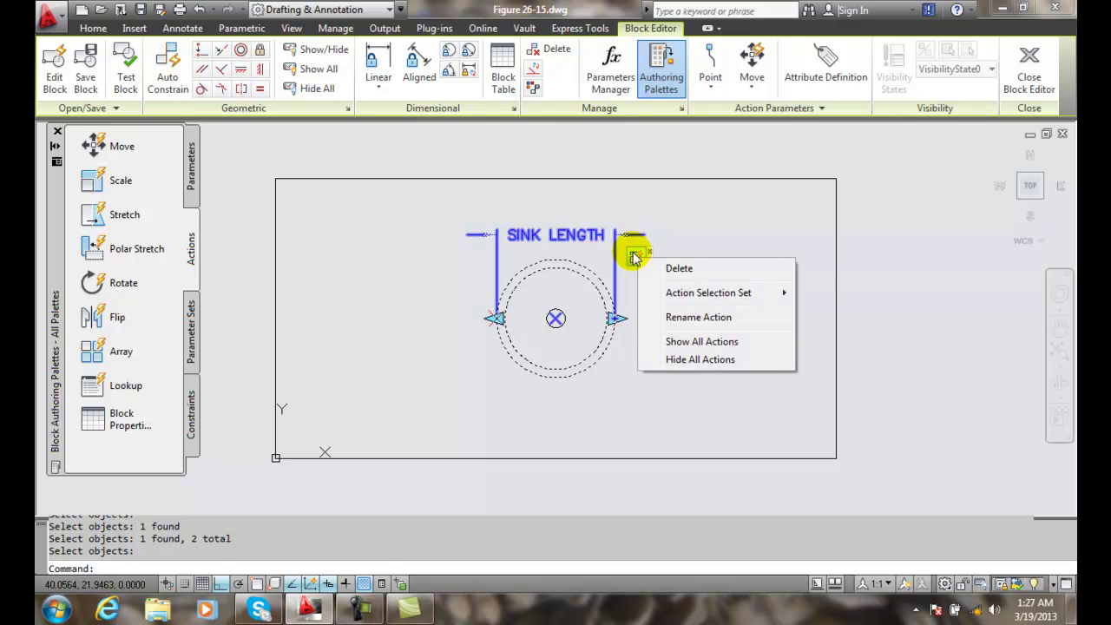
pyautogui.click(635, 258)
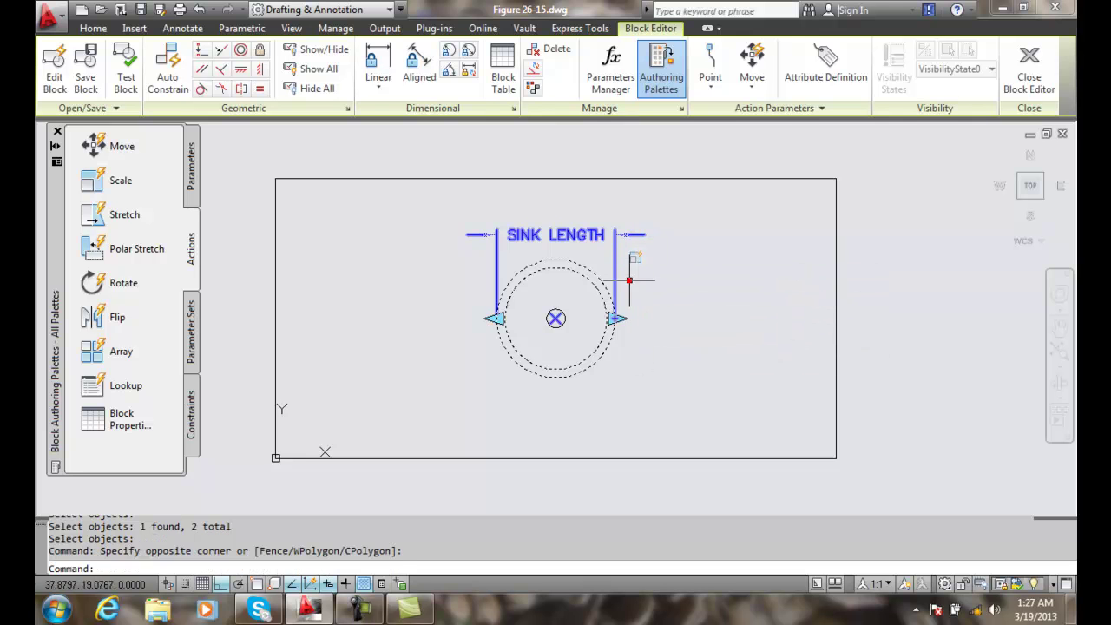
pyautogui.click(647, 264)
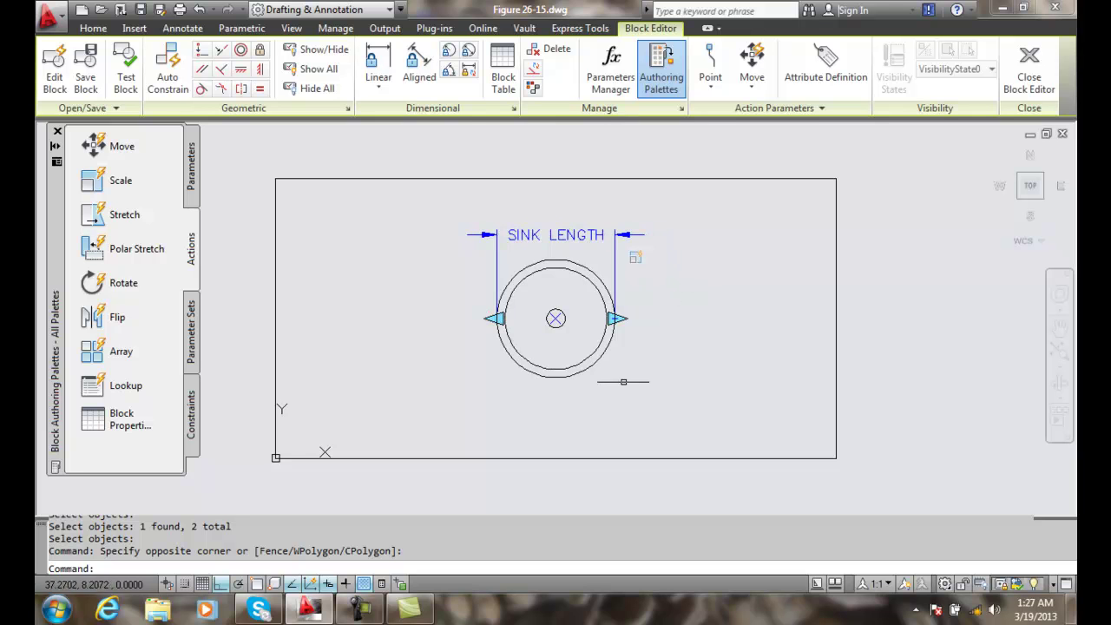
pyautogui.click(634, 258)
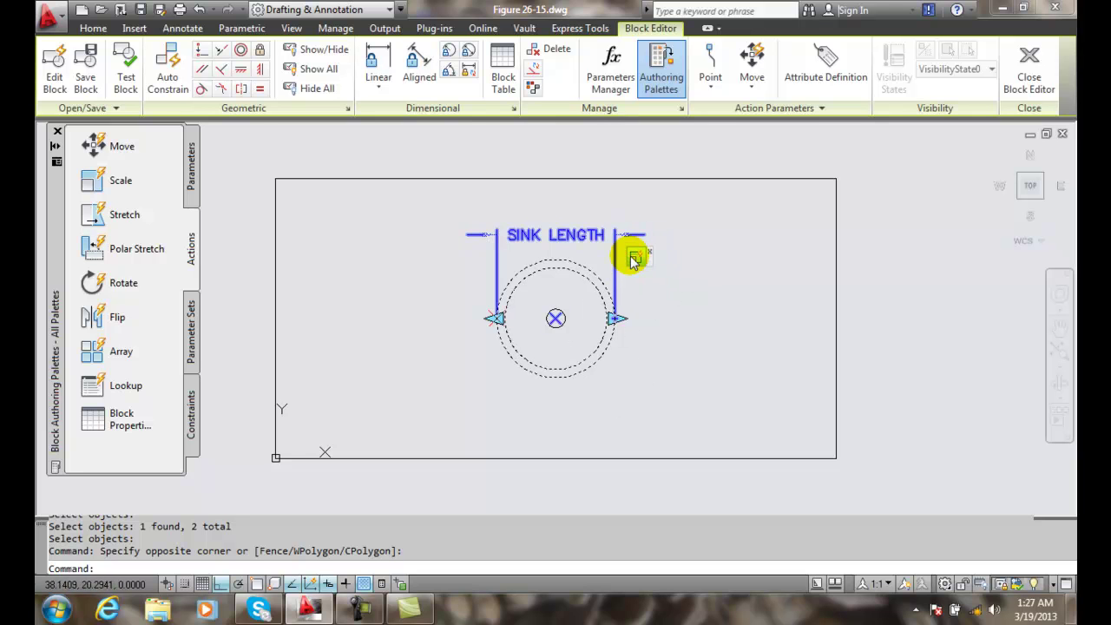
pyautogui.click(634, 258)
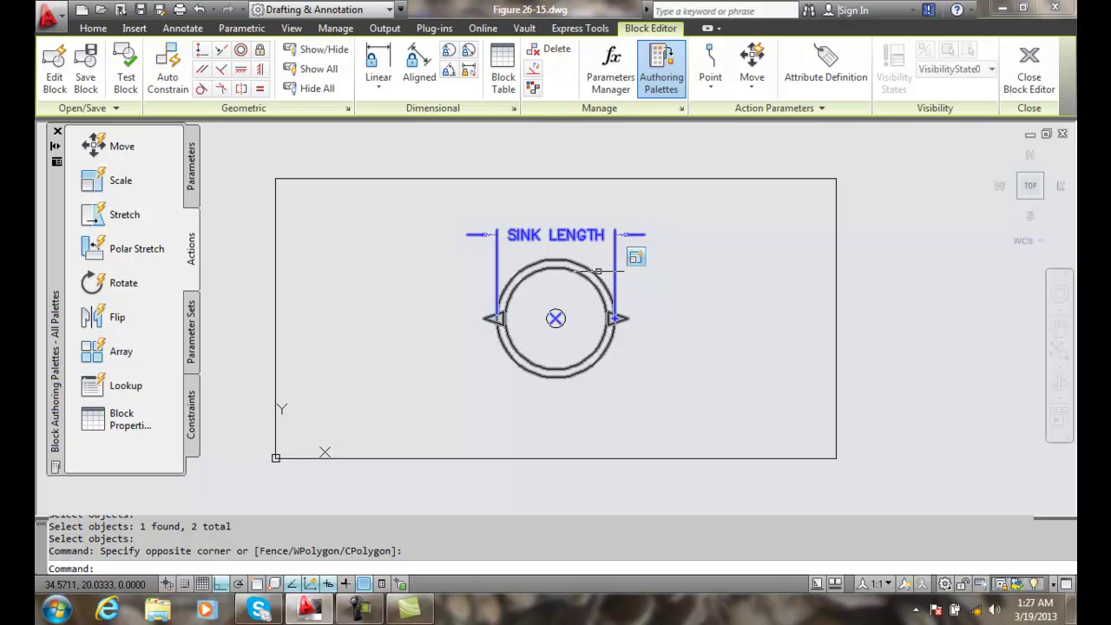
pyautogui.rightClick(598, 260)
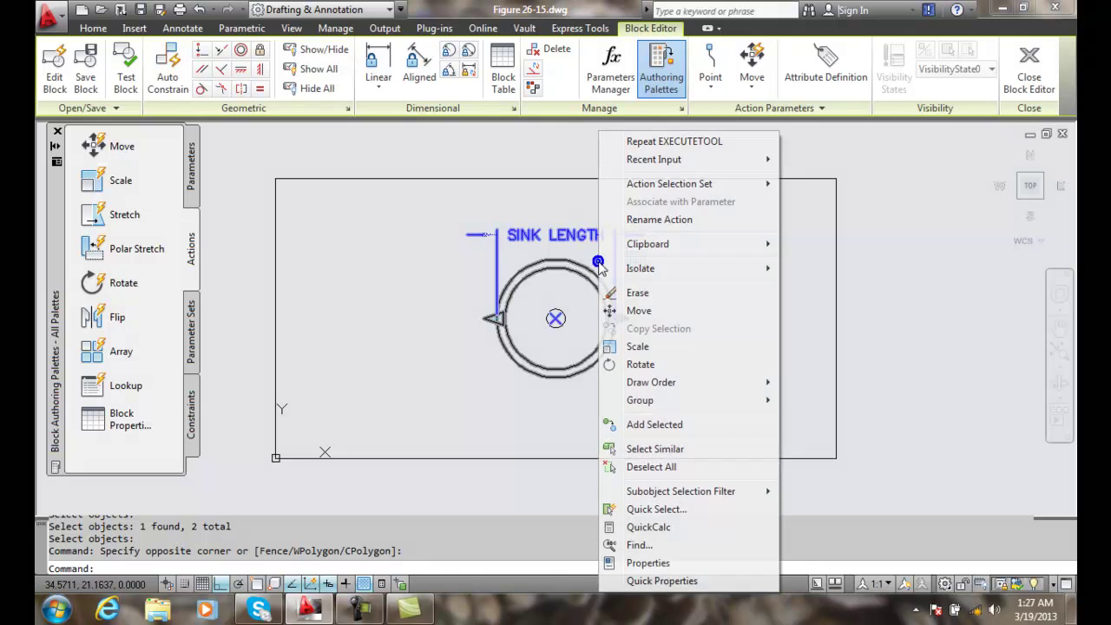
# - Switch the Scale action's Overrides base type from Dependent to Independent
pyautogui.click(672, 564)
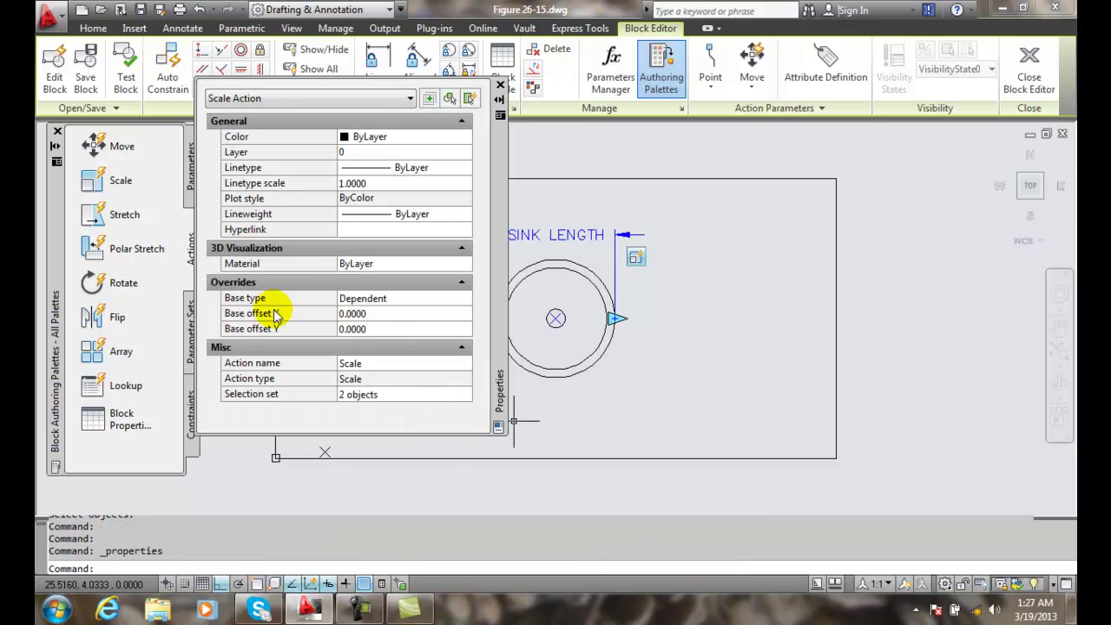
pyautogui.click(406, 302)
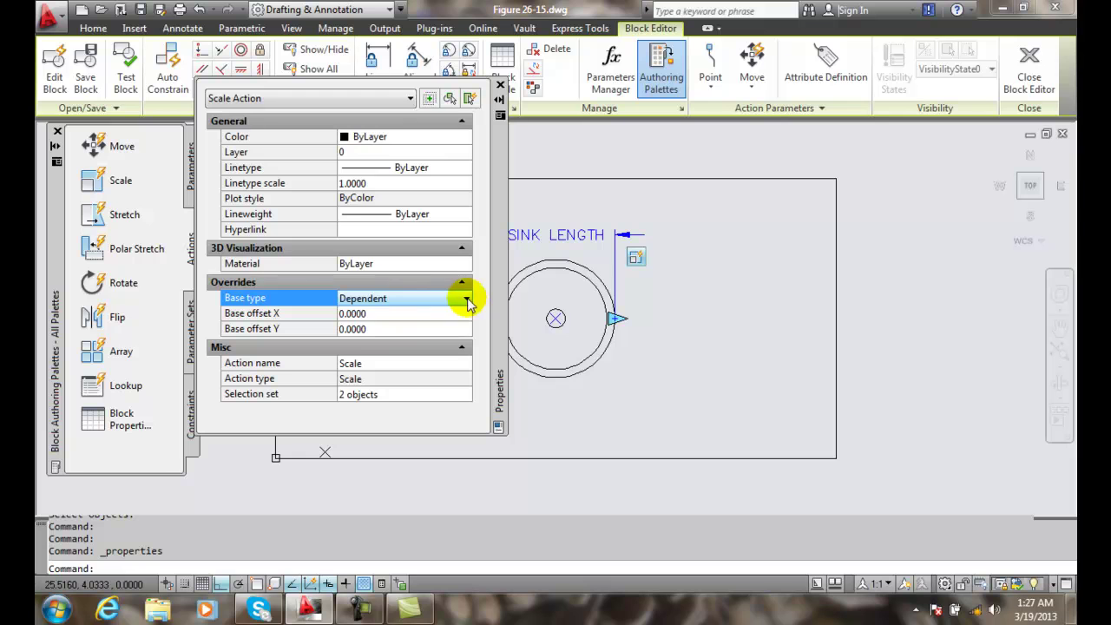
pyautogui.click(465, 297)
pyautogui.click(395, 328)
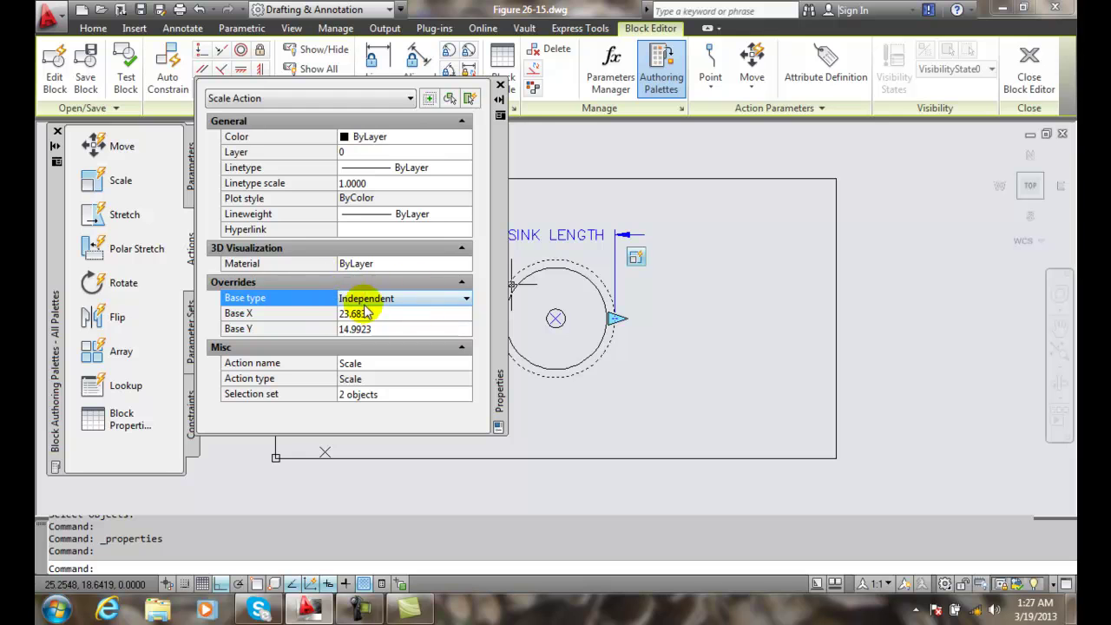
pyautogui.click(500, 84)
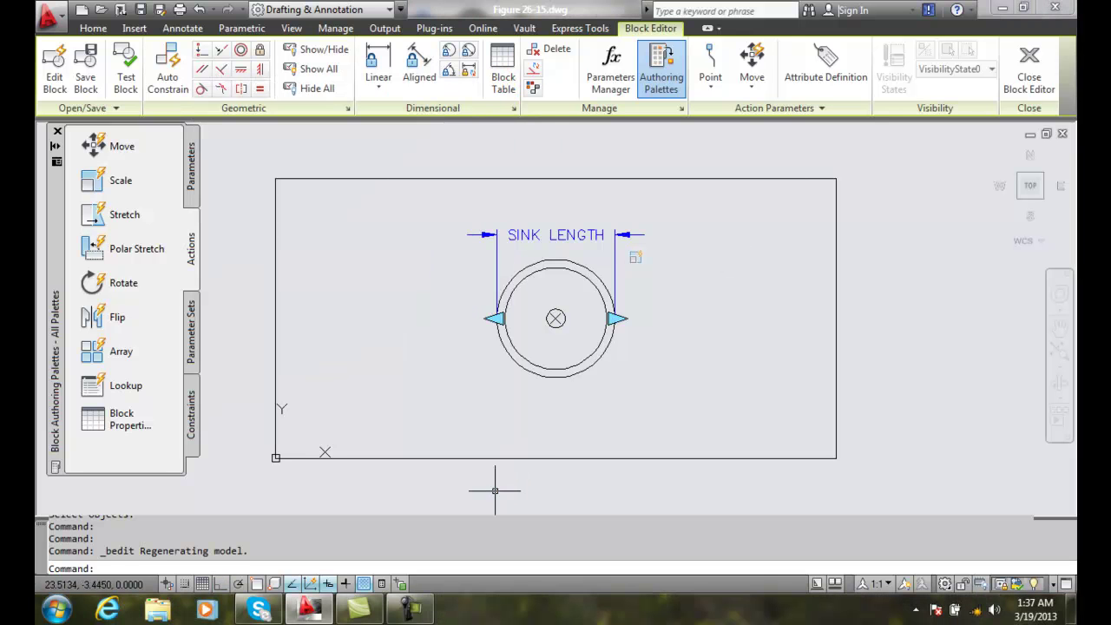
# - Reopen the Properties palette for the selected Scale action
pyautogui.click(636, 257)
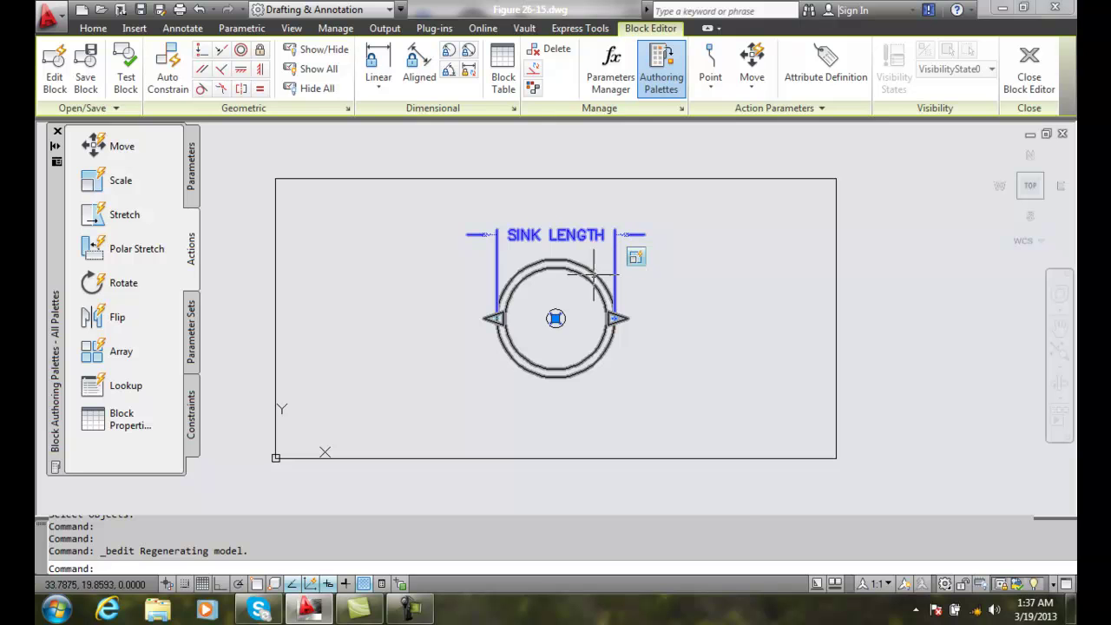
pyautogui.rightClick(558, 318)
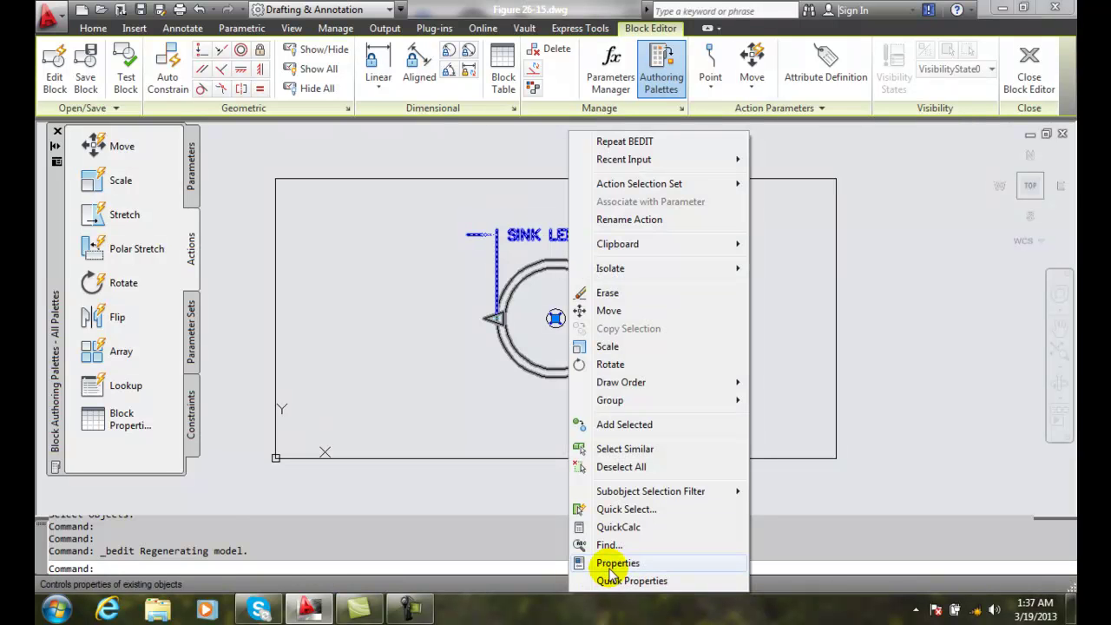
pyautogui.click(575, 560)
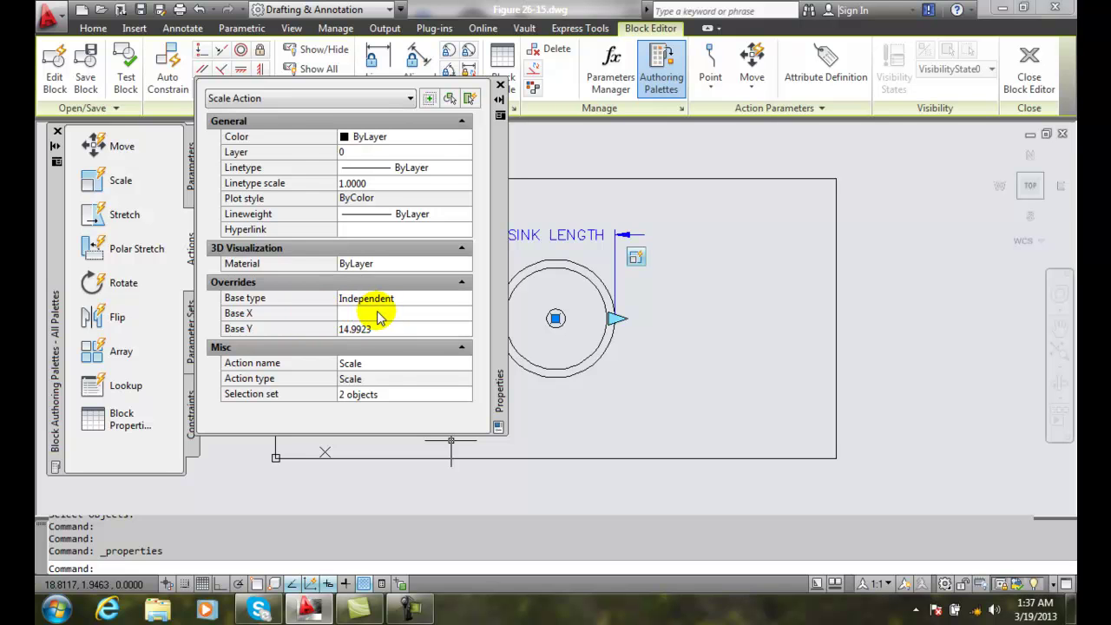
# - Set the Scale action's Base X to the sink circle's center (29.9949)
pyautogui.click(379, 315)
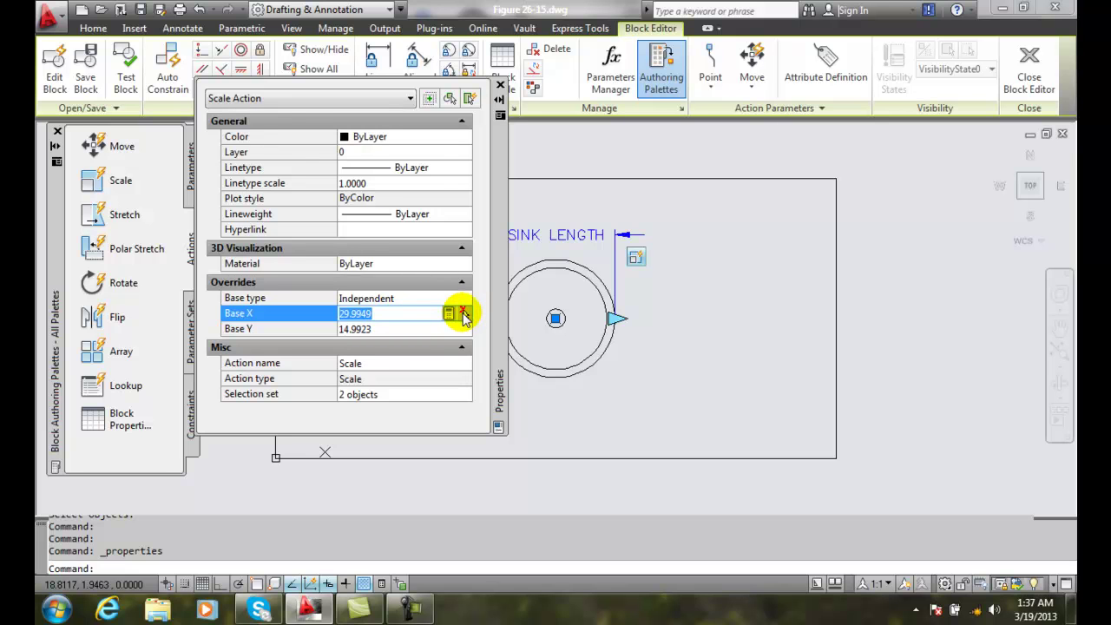
pyautogui.click(463, 314)
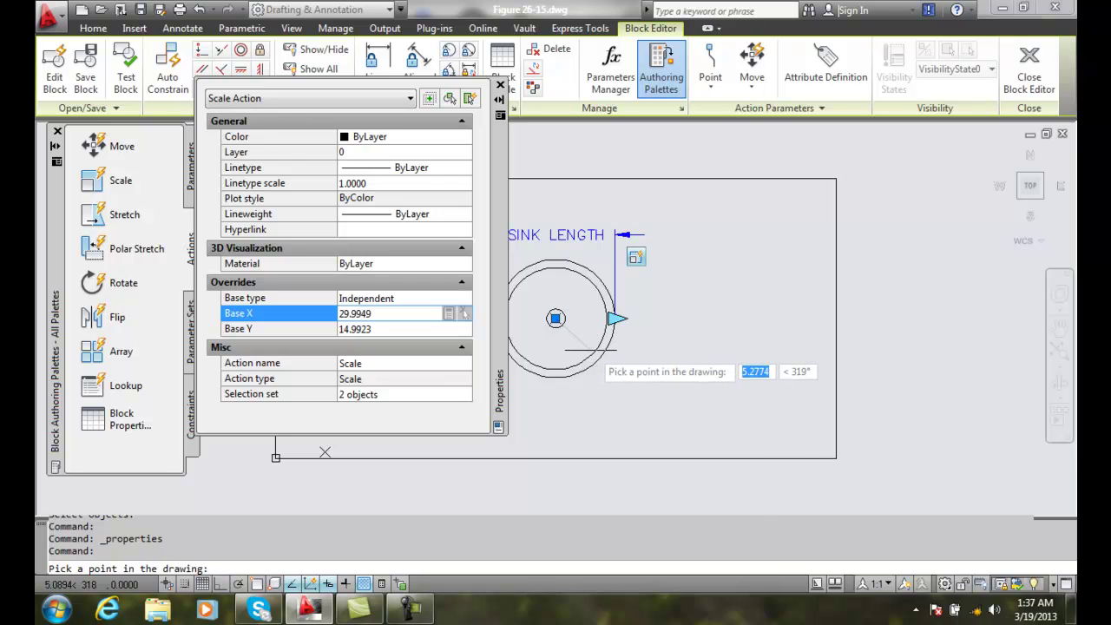
pyautogui.keyDown('shift'); pyautogui.rightClick(588, 349); pyautogui.keyUp('shift')
pyautogui.click(634, 406)
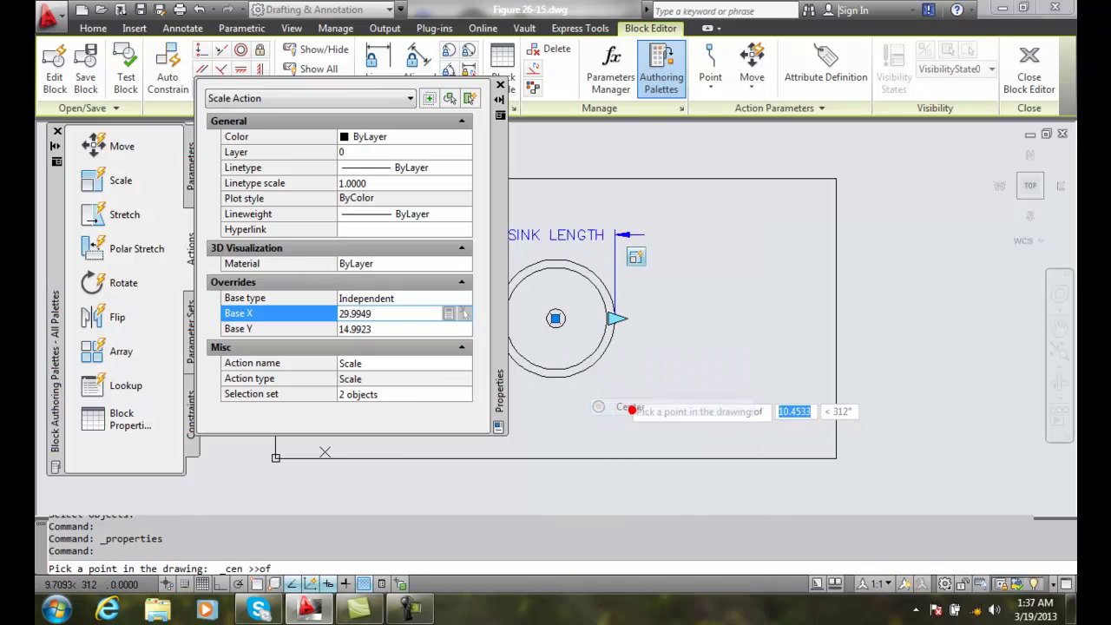
pyautogui.click(595, 347)
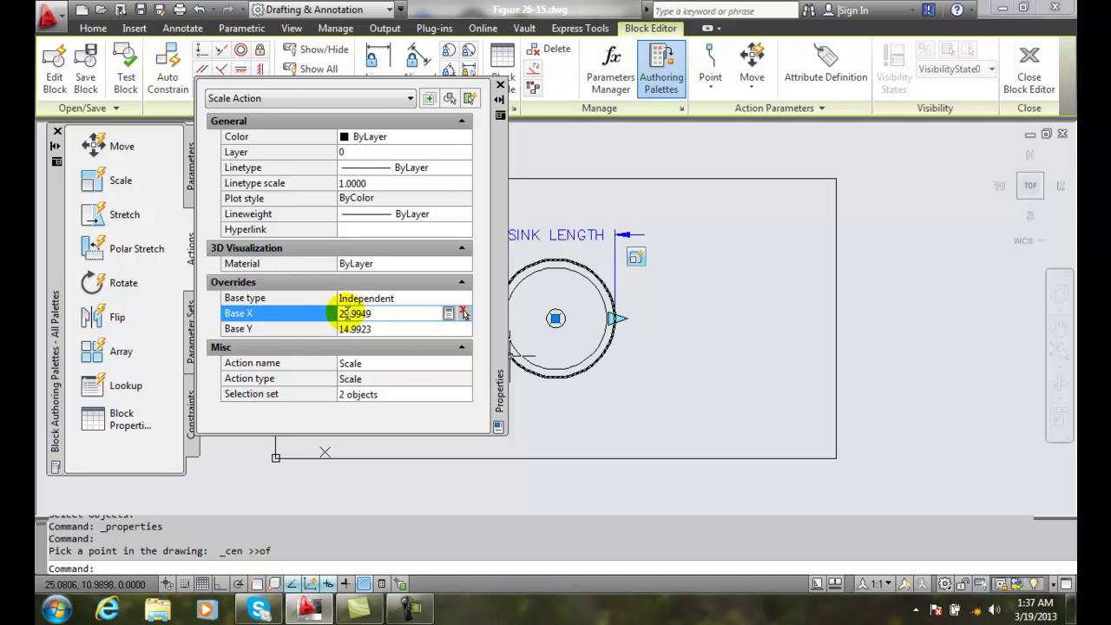
# - Set Base Y to the sink circle's center as well (14.9923)
pyautogui.click(382, 329)
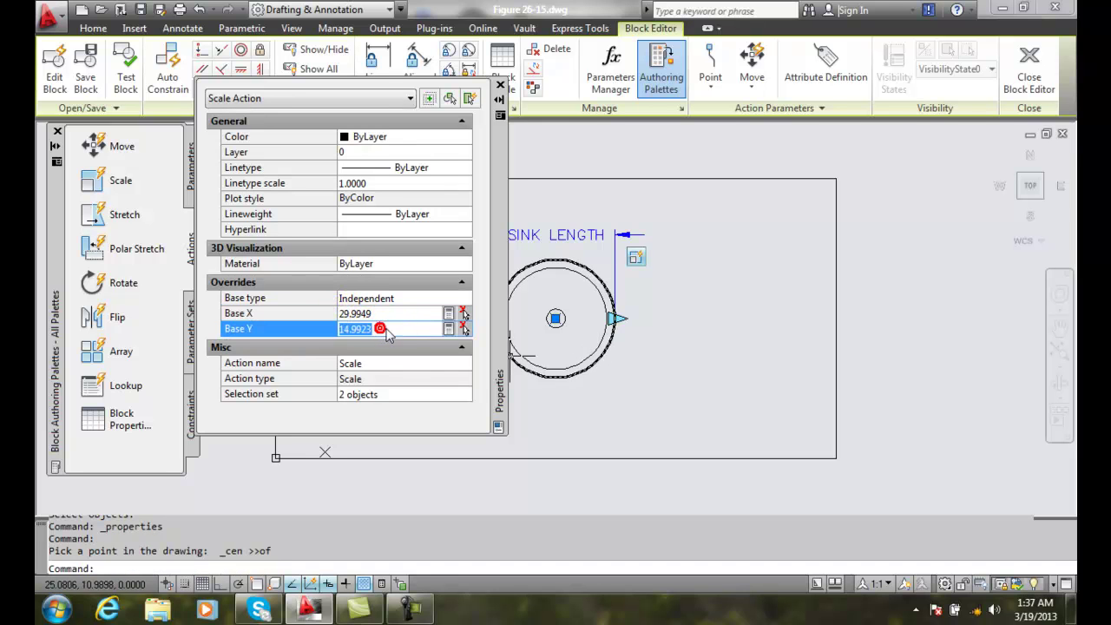
pyautogui.click(465, 329)
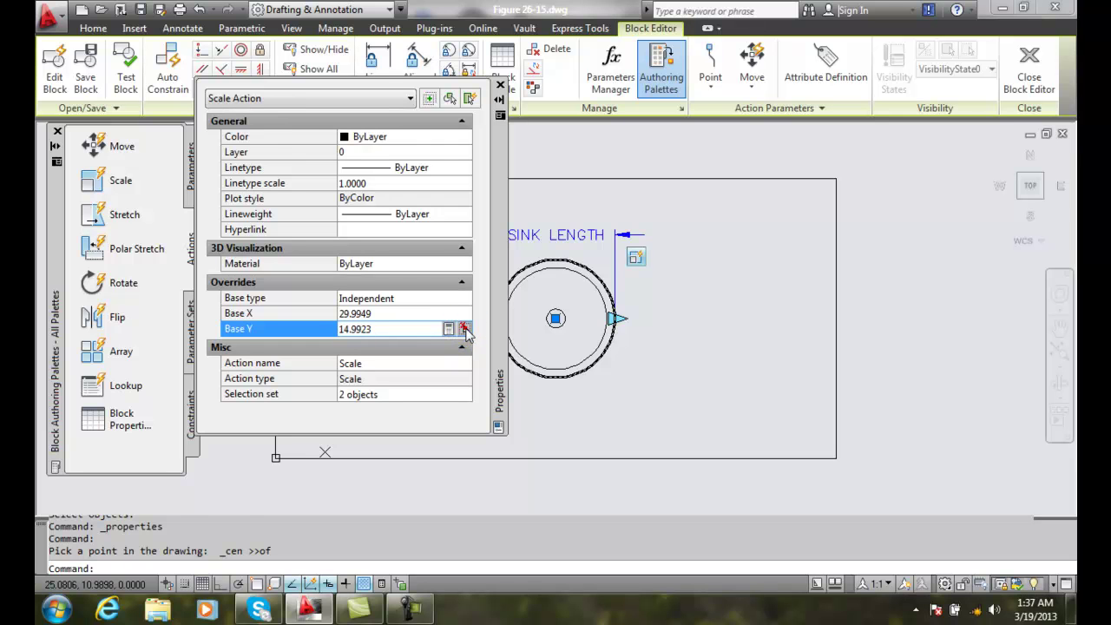
pyautogui.keyDown('shift'); pyautogui.rightClick(589, 375); pyautogui.keyUp('shift')
pyautogui.click(630, 407)
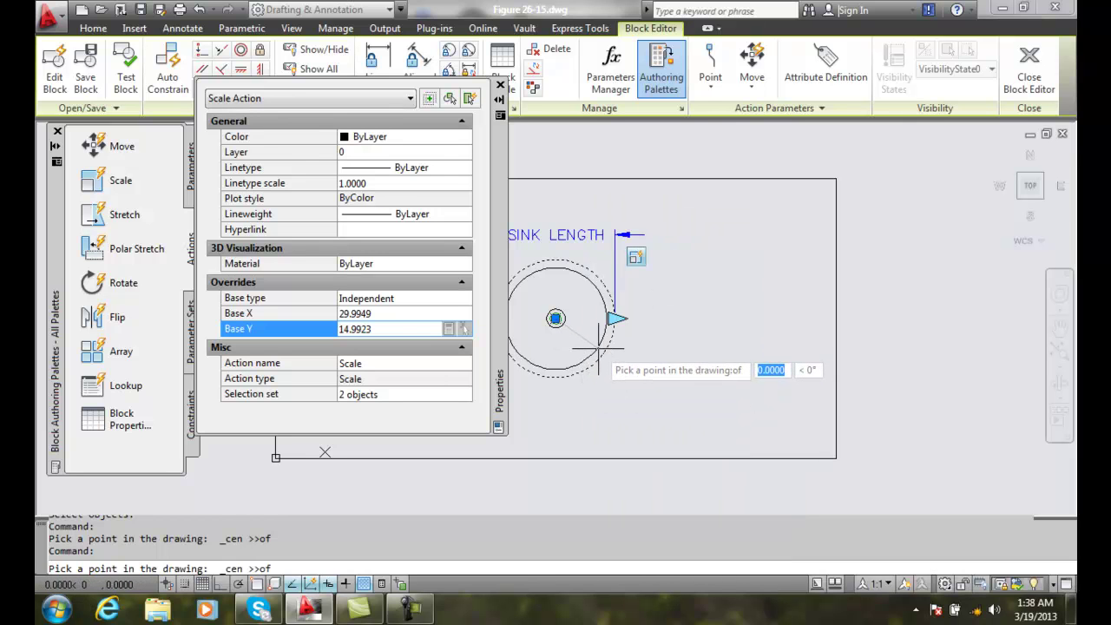
pyautogui.click(598, 348)
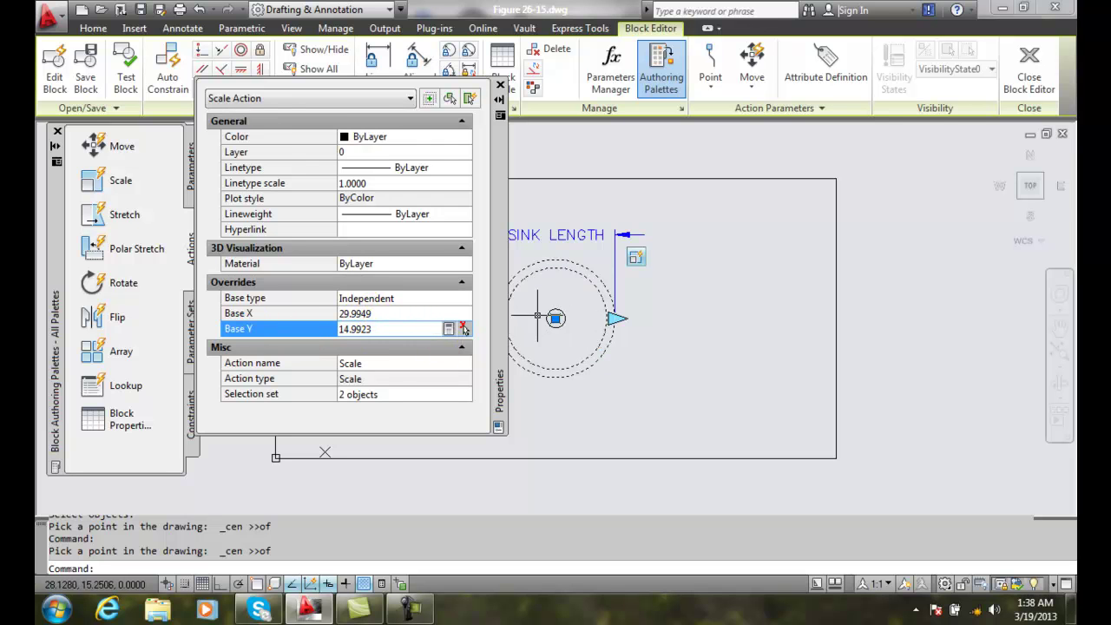
pyautogui.moveTo(491, 218)
pyautogui.mouseDown()
pyautogui.moveTo(738, 243)
pyautogui.moveTo(918, 234)
pyautogui.mouseUp()
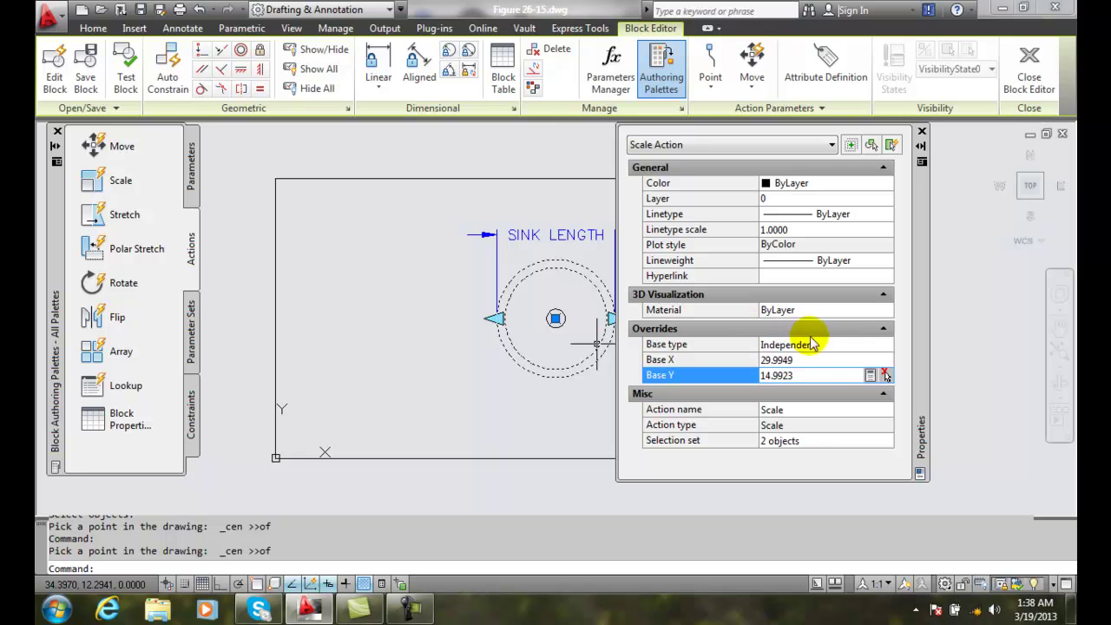
pyautogui.click(922, 131)
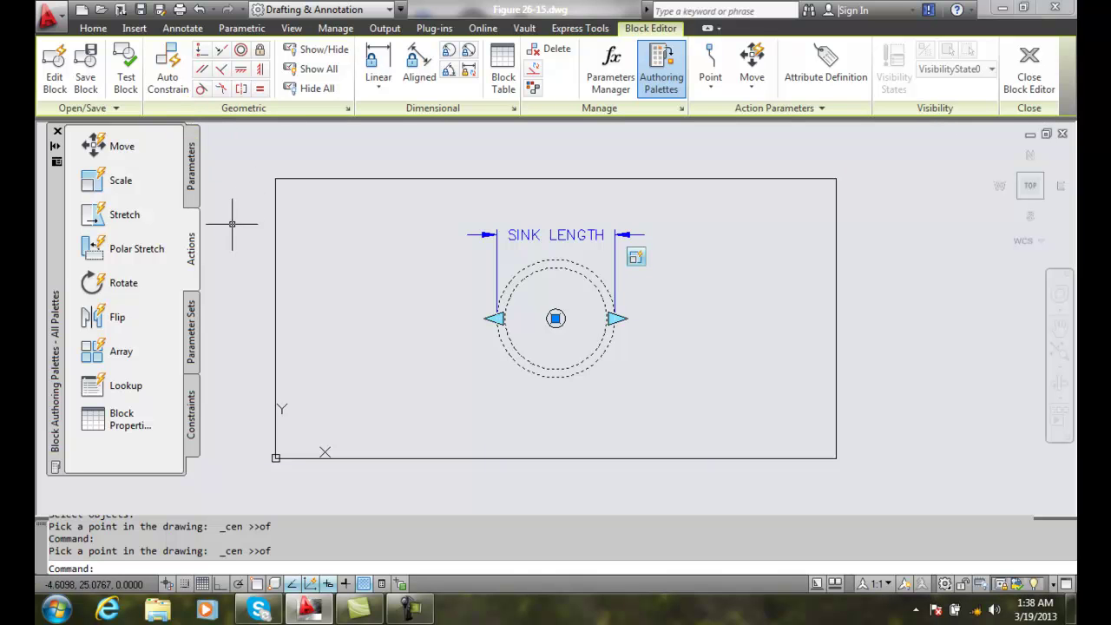